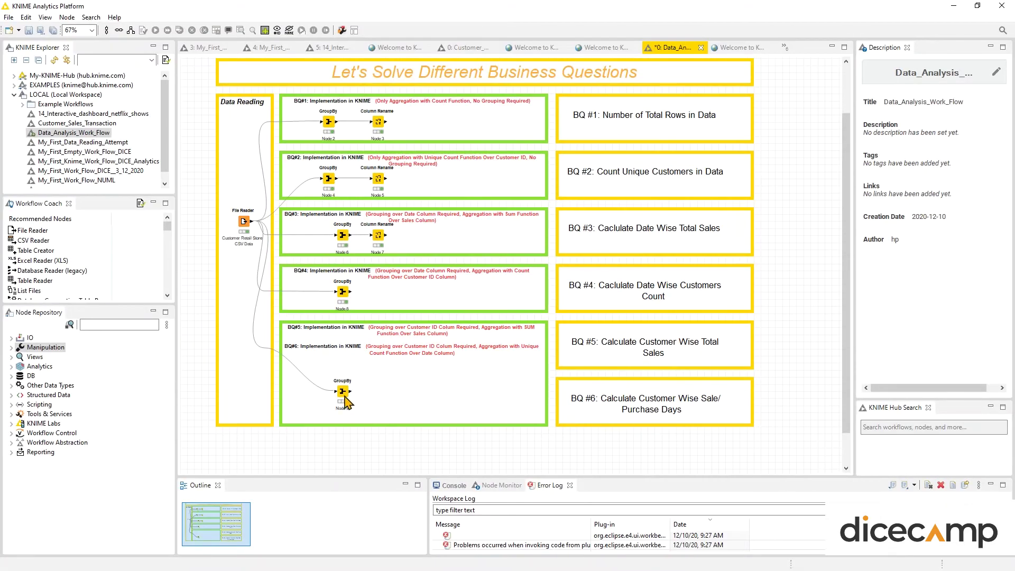
- Inspect the highest customer sales totals in the group table of the BQ#5/BQ#6 GroupBy node, and close the table
{"action": "right_click", "coordinate": [346, 403]}
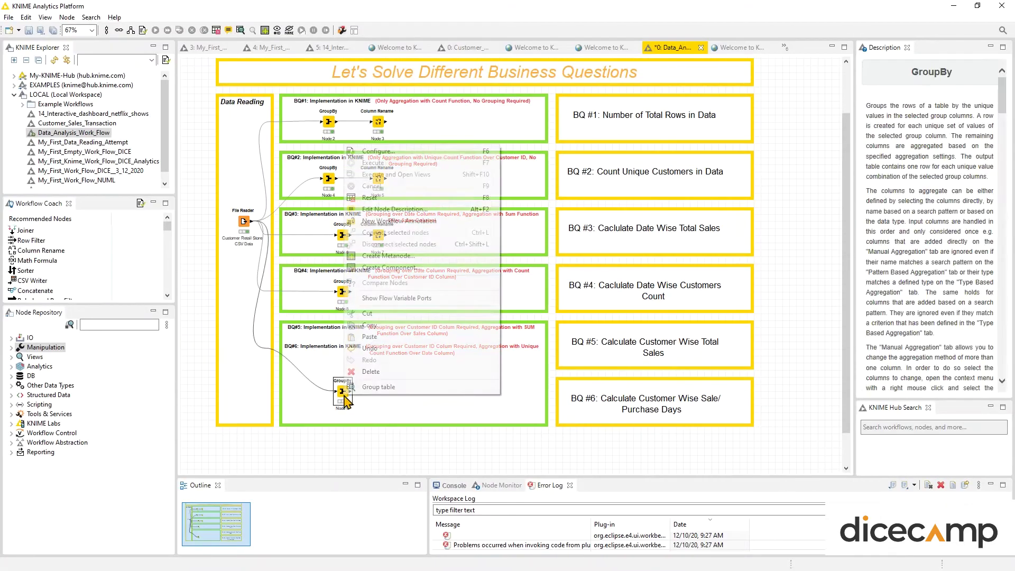
{"action": "left_click", "coordinate": [365, 387]}
{"action": "left_click_drag", "start_coordinate": [374, 292], "coordinate": [427, 403]}
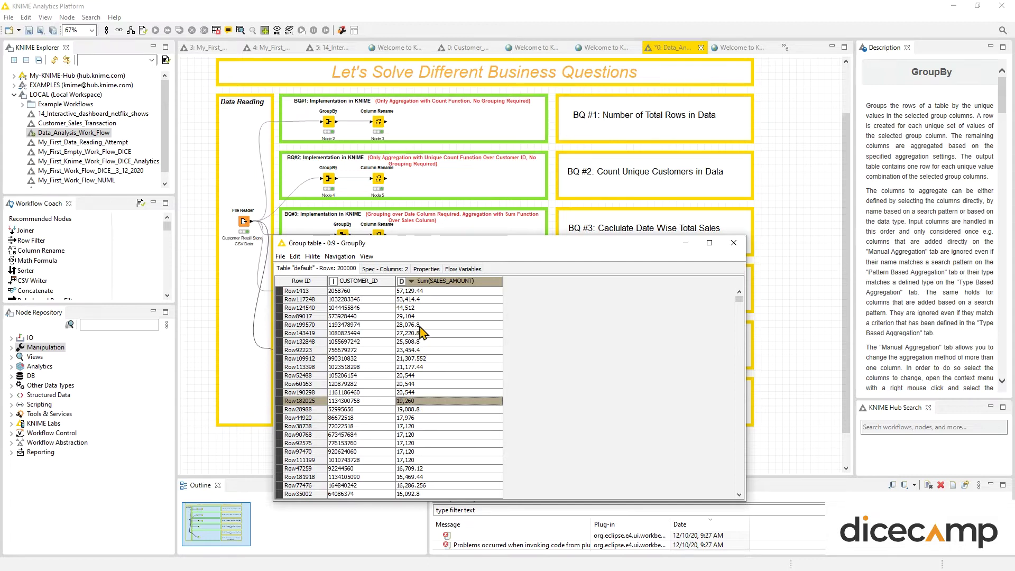
{"action": "left_click", "coordinate": [424, 291]}
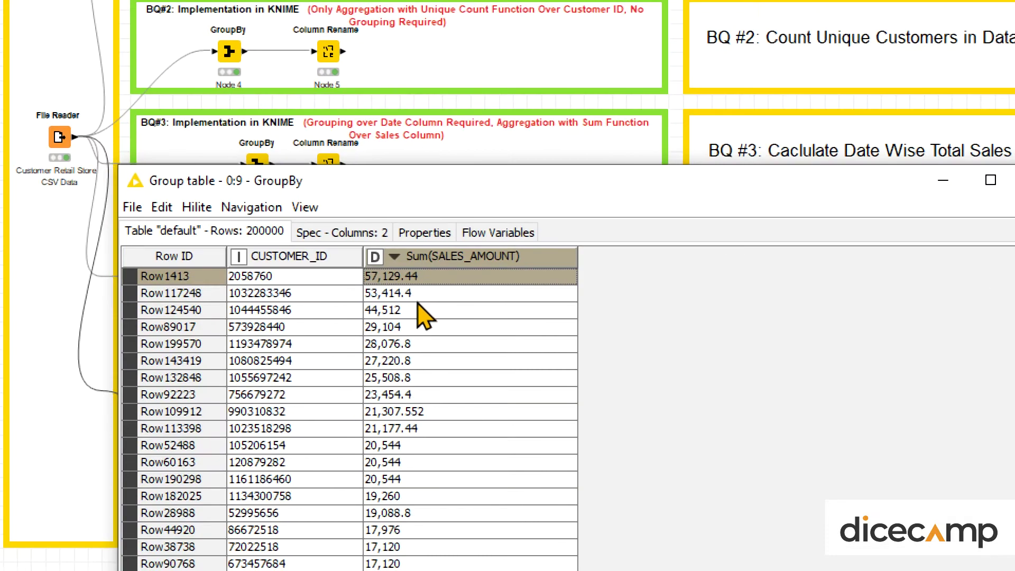
{"action": "left_click", "coordinate": [452, 300]}
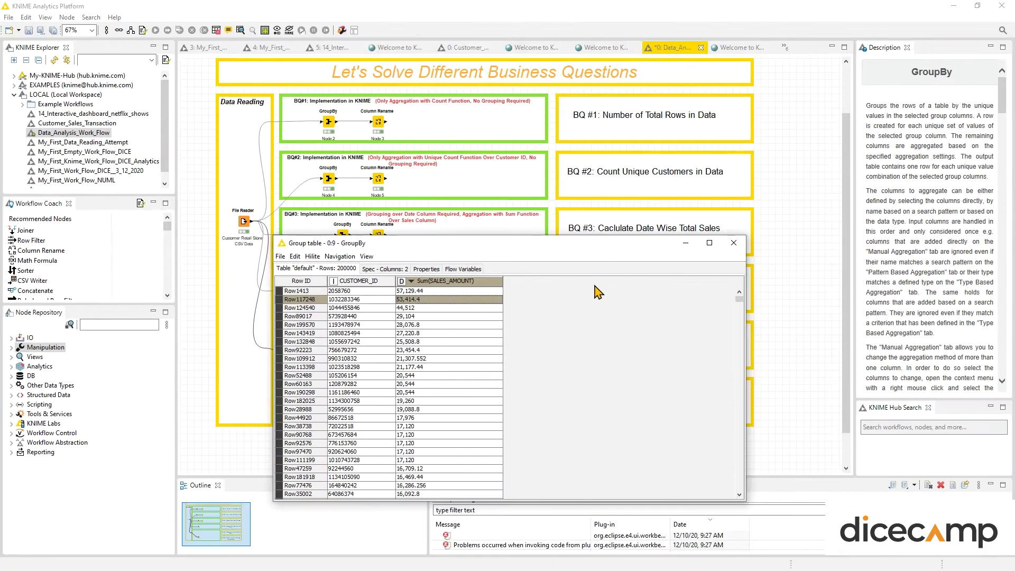
{"action": "left_click", "coordinate": [735, 244]}
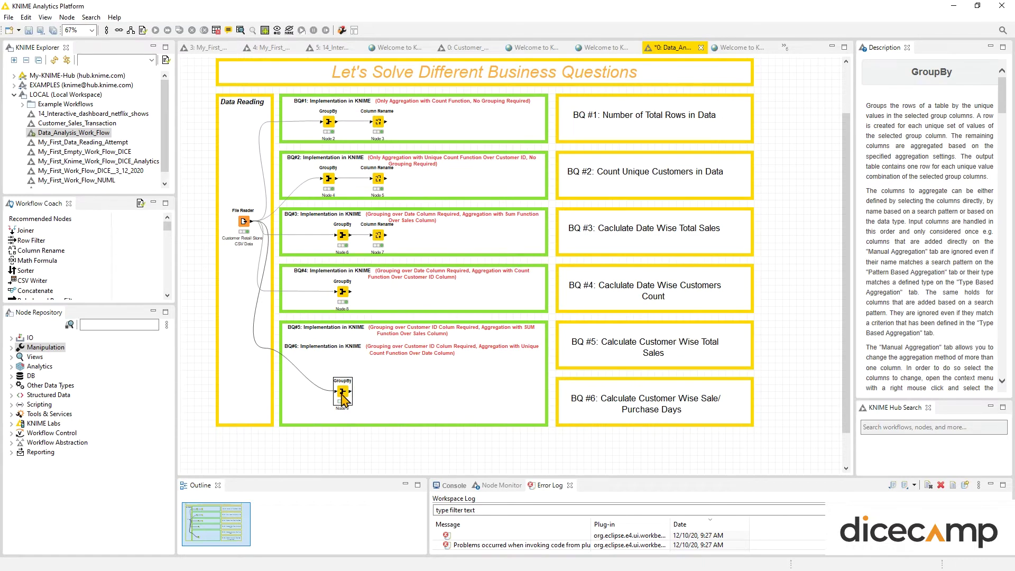
- Review the group column and manual aggregation settings of the BQ#5/BQ#6 GroupBy node, and close its configuration unchanged
{"action": "double_click", "coordinate": [341, 393]}
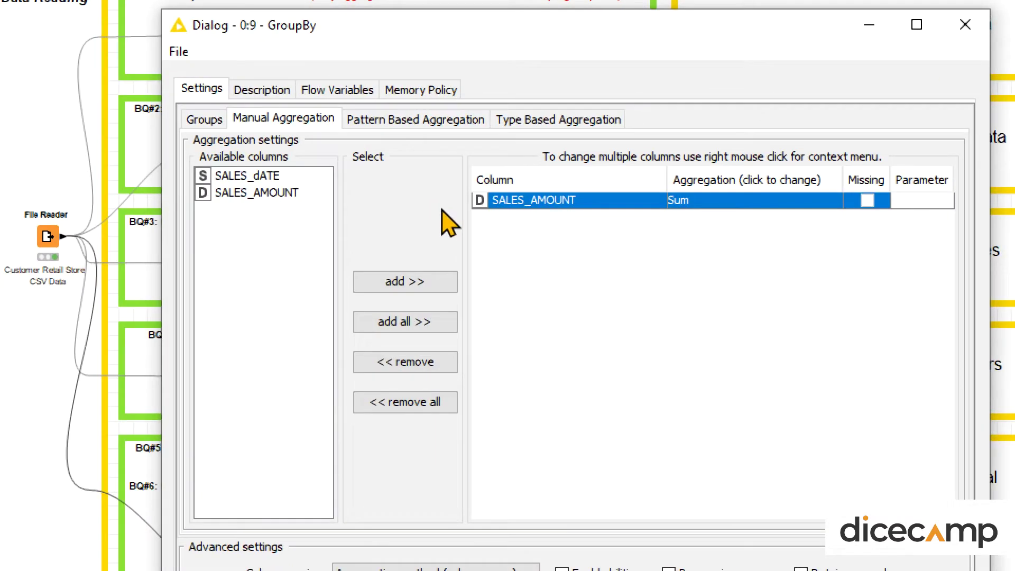
{"action": "left_click", "coordinate": [202, 120]}
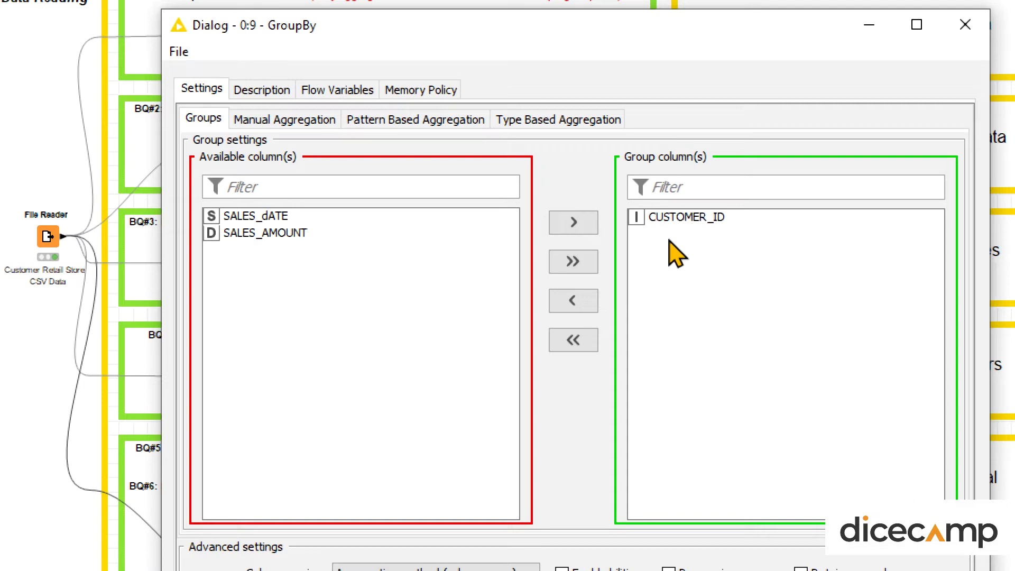
{"action": "left_click", "coordinate": [283, 120]}
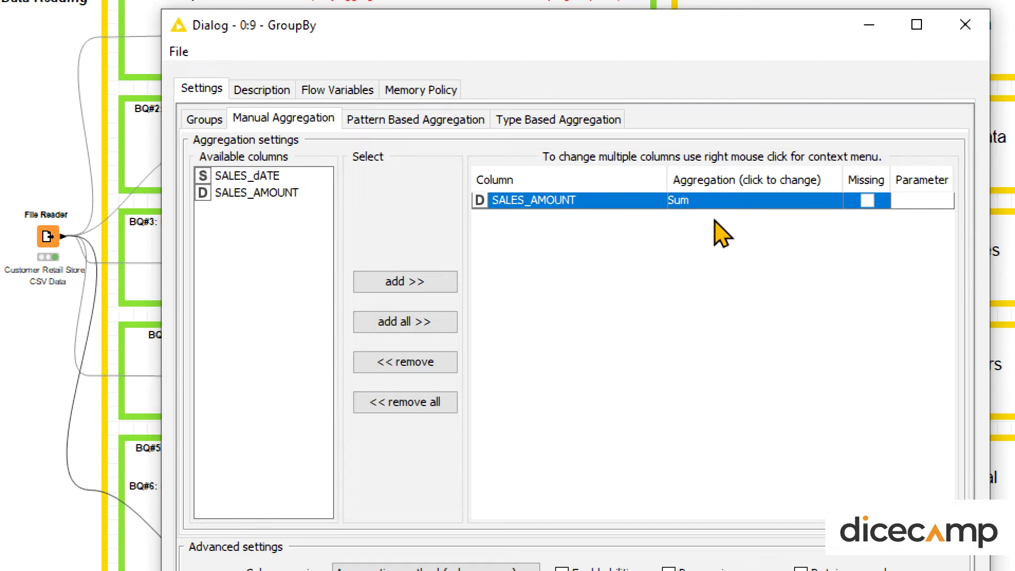
{"action": "left_click", "coordinate": [252, 176]}
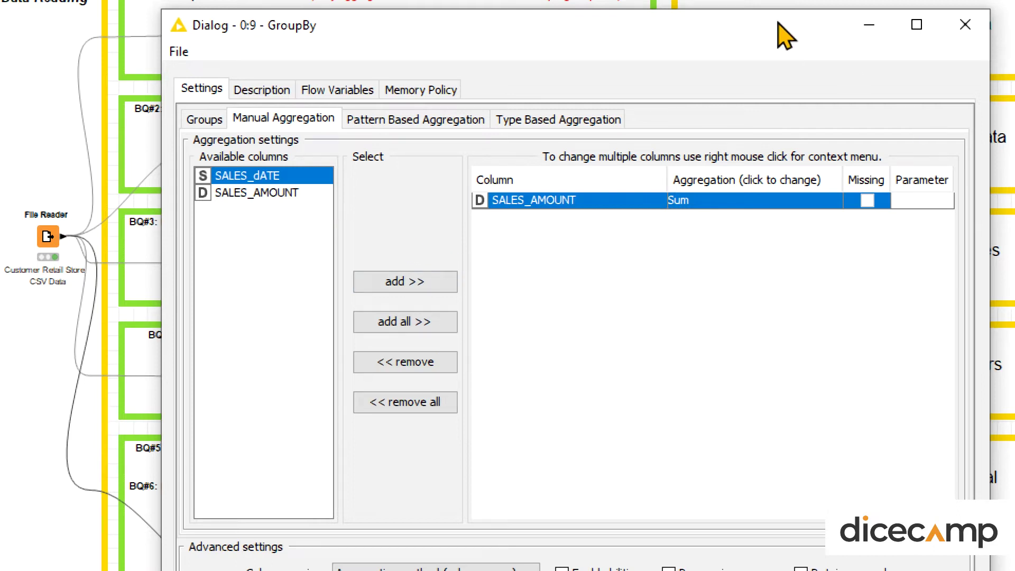
{"action": "left_click", "coordinate": [960, 38]}
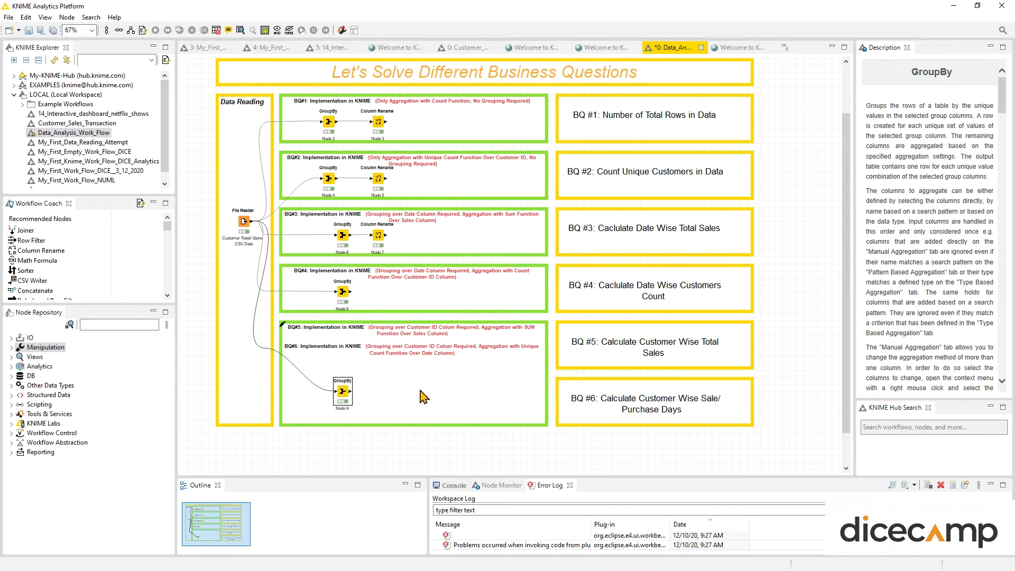
- Add the SALES_dATE column to the manual aggregation of the GroupBy node in the BQ#5/BQ#6 section
{"action": "scroll", "coordinate": [425, 396], "scroll_direction": "up", "scroll_amount": 1}
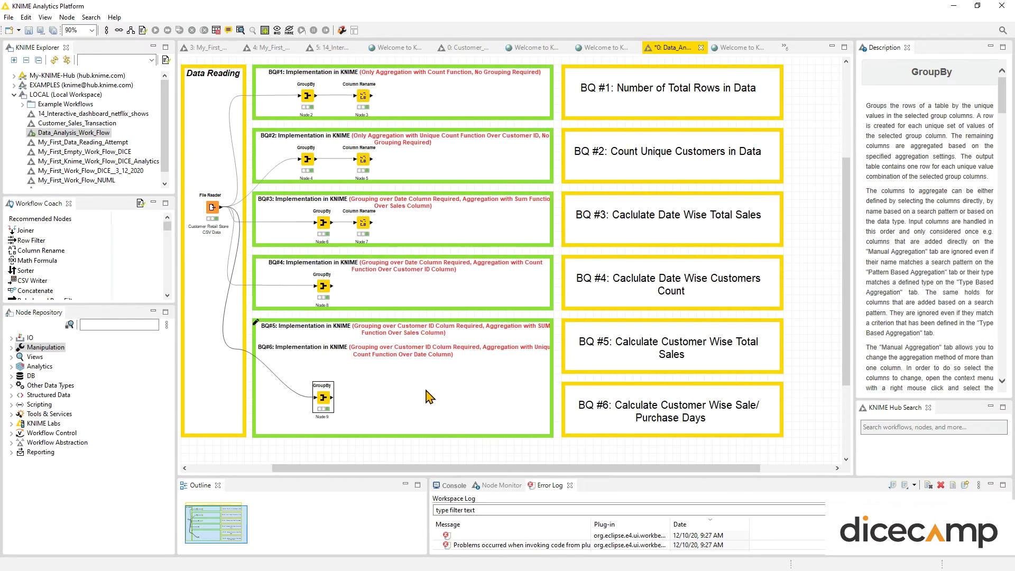
{"action": "scroll", "coordinate": [428, 396], "scroll_direction": "up", "scroll_amount": 1}
{"action": "scroll", "coordinate": [428, 397], "scroll_direction": "down", "scroll_amount": 3}
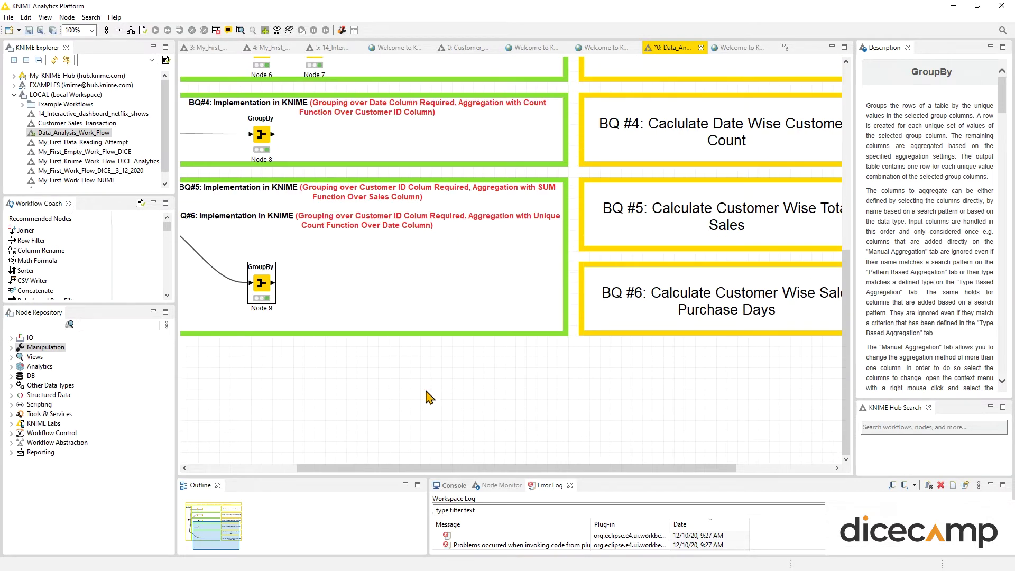
{"action": "scroll", "coordinate": [407, 346], "scroll_direction": "up", "scroll_amount": 1}
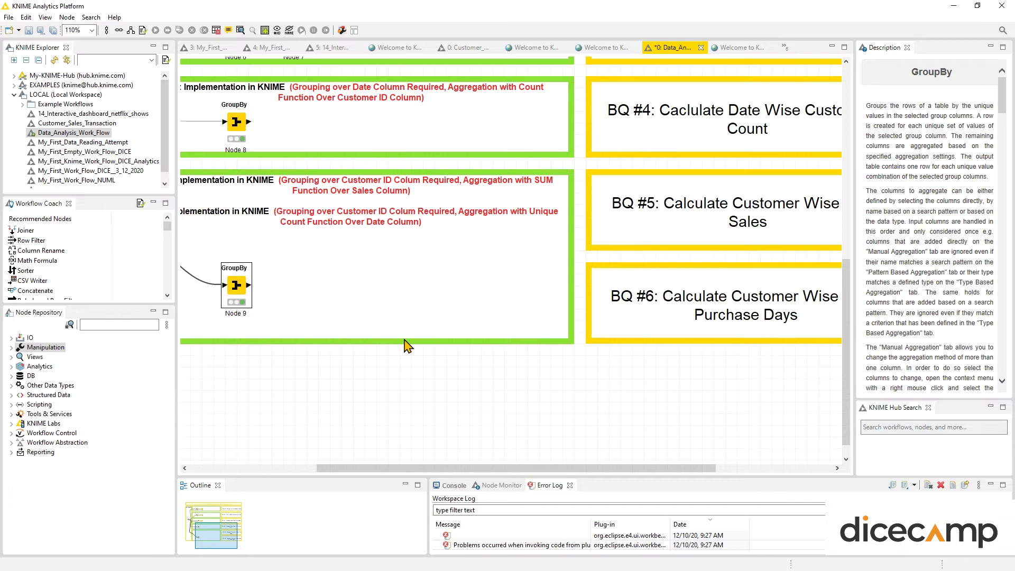
{"action": "scroll", "coordinate": [407, 346], "scroll_direction": "up", "scroll_amount": 2}
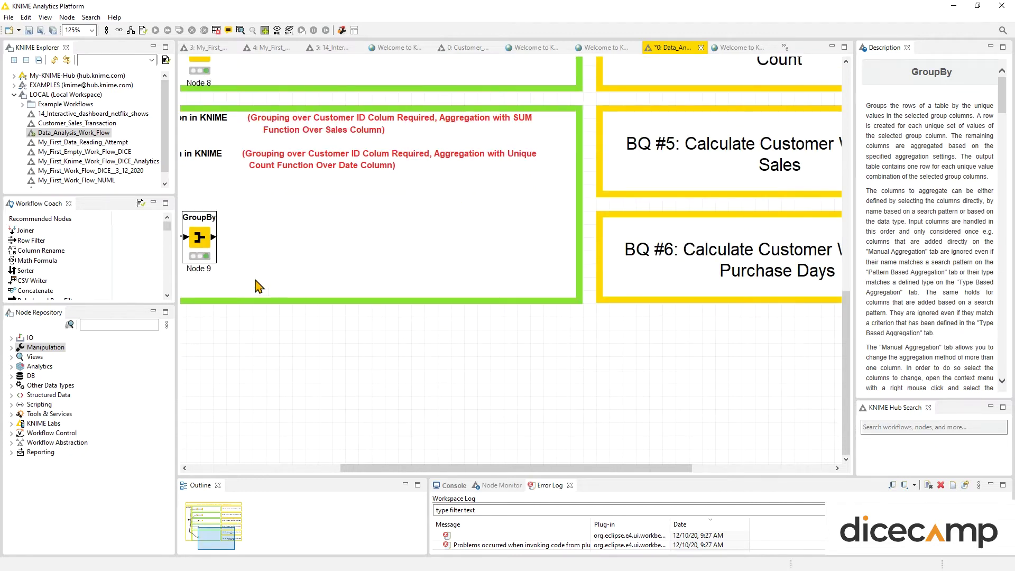
{"action": "right_click", "coordinate": [207, 242]}
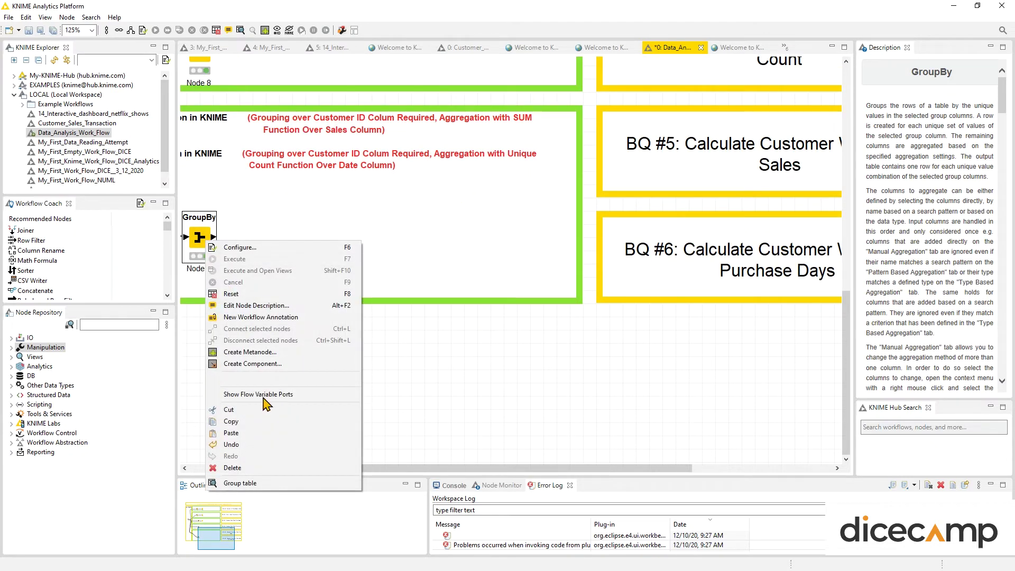
{"action": "left_click", "coordinate": [264, 248]}
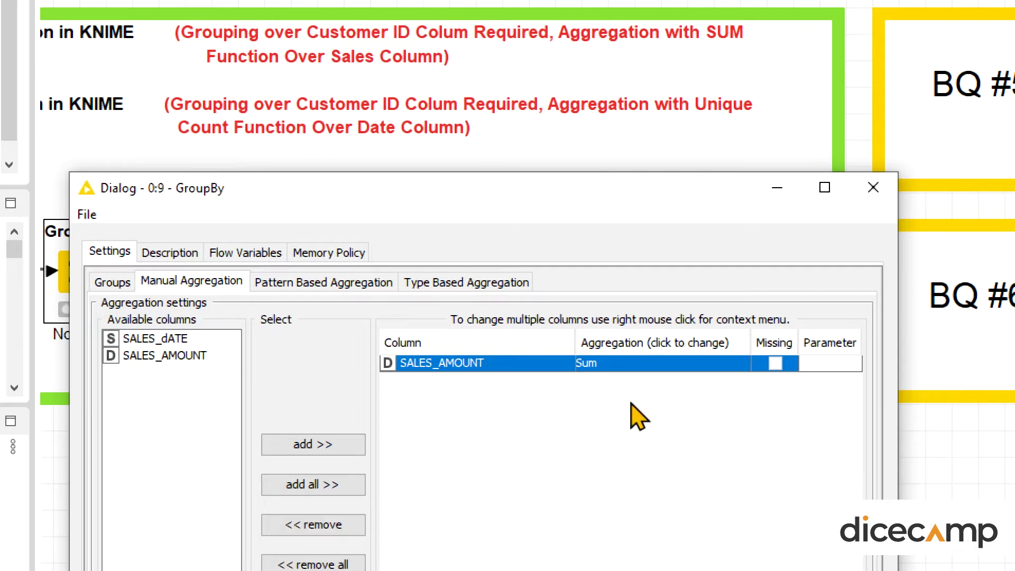
{"action": "left_click", "coordinate": [174, 339]}
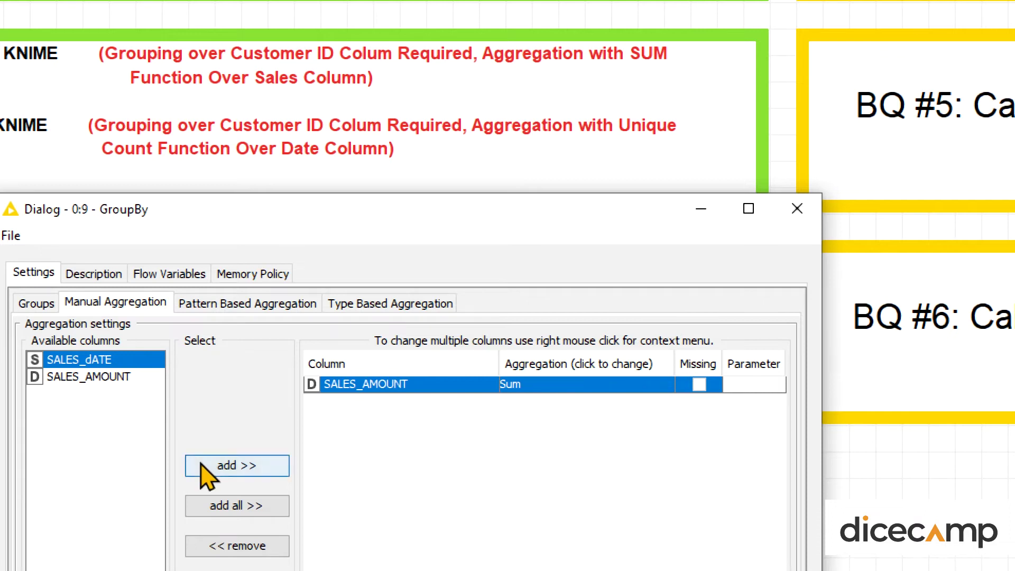
{"action": "left_click", "coordinate": [219, 465]}
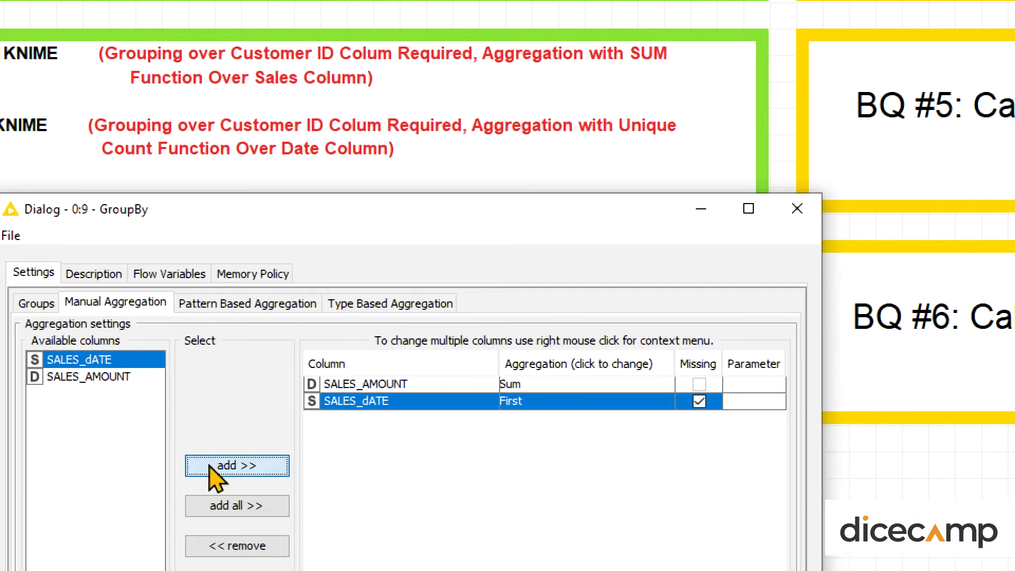
- Set the aggregation method of SALES_dATE to Unique count and accept the GroupBy node's new configuration
{"action": "left_click", "coordinate": [530, 404]}
{"action": "left_click", "coordinate": [531, 406]}
{"action": "left_click", "coordinate": [531, 405]}
{"action": "scroll", "coordinate": [555, 483], "scroll_direction": "down", "scroll_amount": 3}
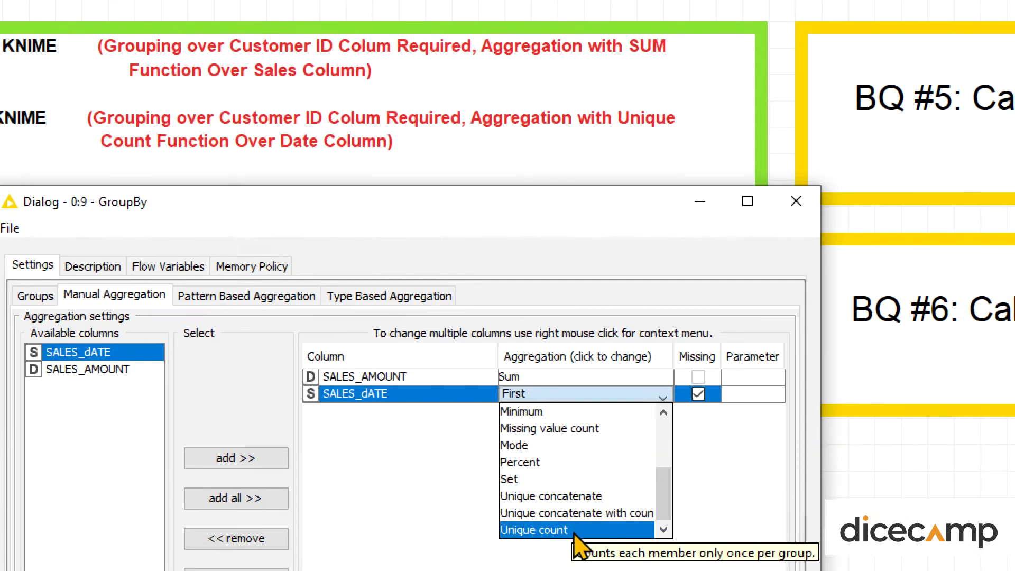
{"action": "left_click", "coordinate": [575, 531]}
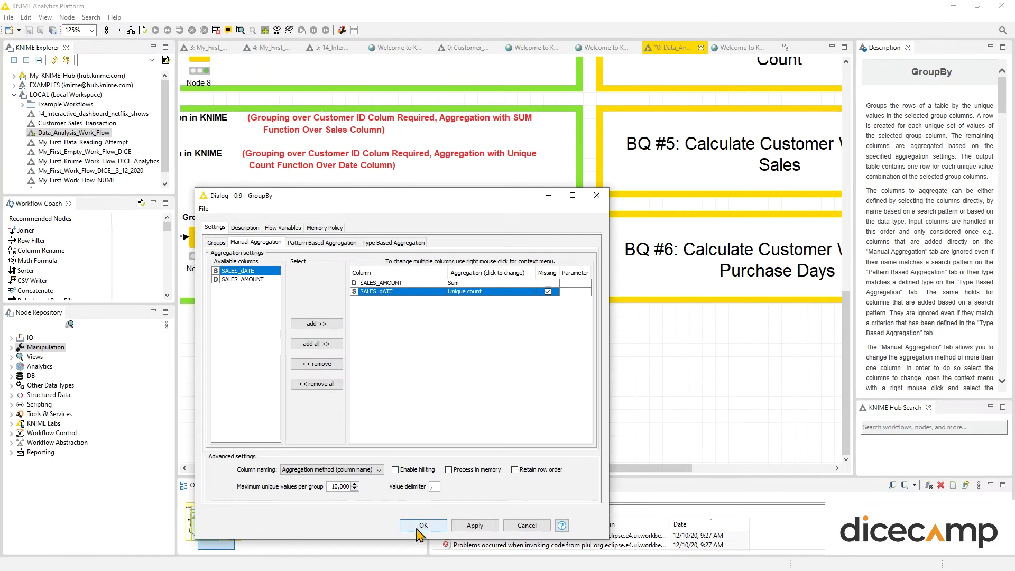
{"action": "left_click", "coordinate": [422, 526]}
{"action": "left_click", "coordinate": [455, 384]}
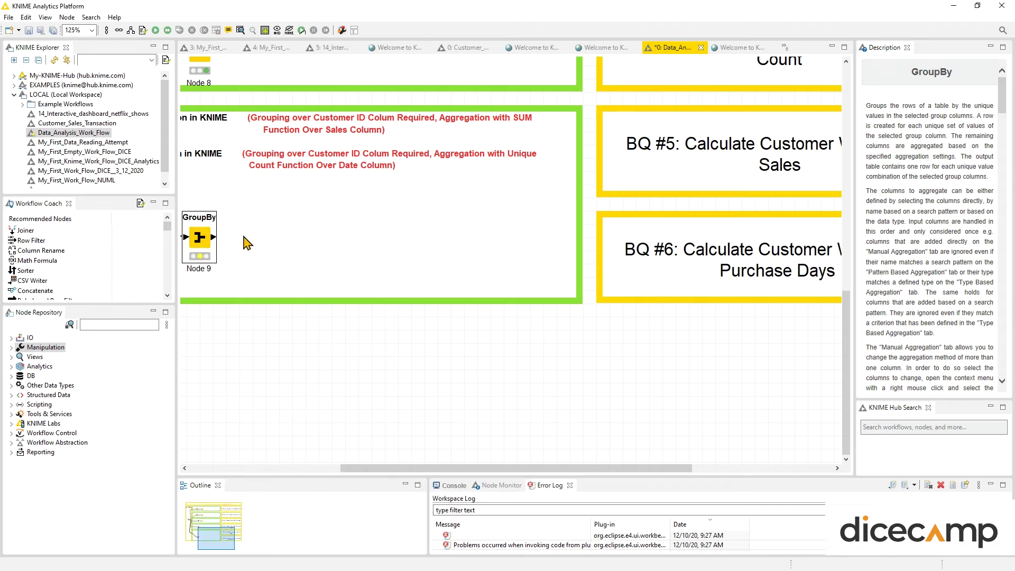
- Execute the reconfigured BQ#5/BQ#6 GroupBy node and recheck its manual aggregation settings
{"action": "right_click", "coordinate": [211, 241]}
{"action": "left_click", "coordinate": [224, 252]}
{"action": "scroll", "coordinate": [368, 333], "scroll_direction": "down", "scroll_amount": 1, "text": "ctrl"}
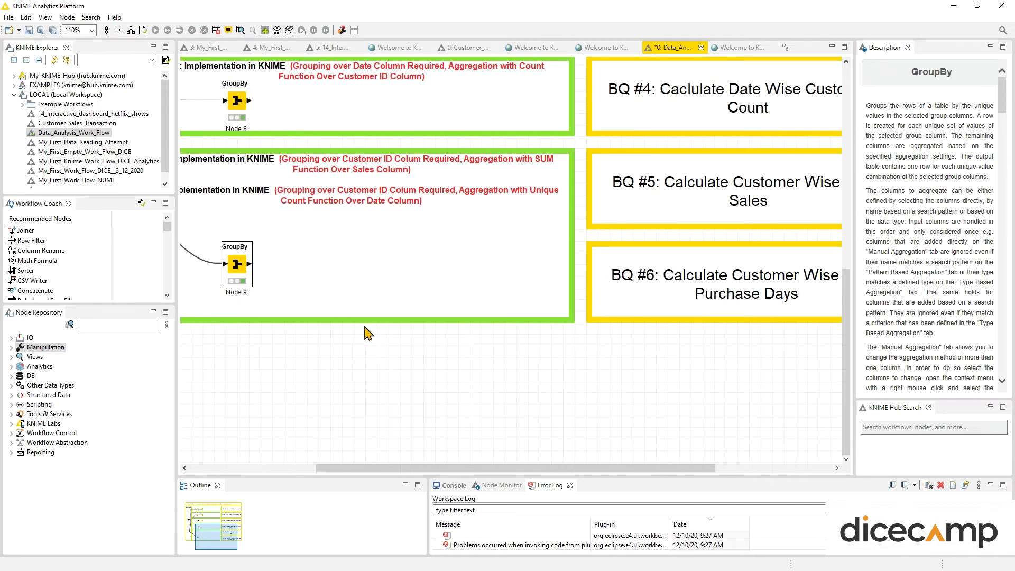
{"action": "scroll", "coordinate": [369, 333], "scroll_direction": "down", "scroll_amount": 2, "text": "ctrl"}
{"action": "scroll", "coordinate": [492, 312], "scroll_direction": "down", "scroll_amount": 1, "text": "ctrl"}
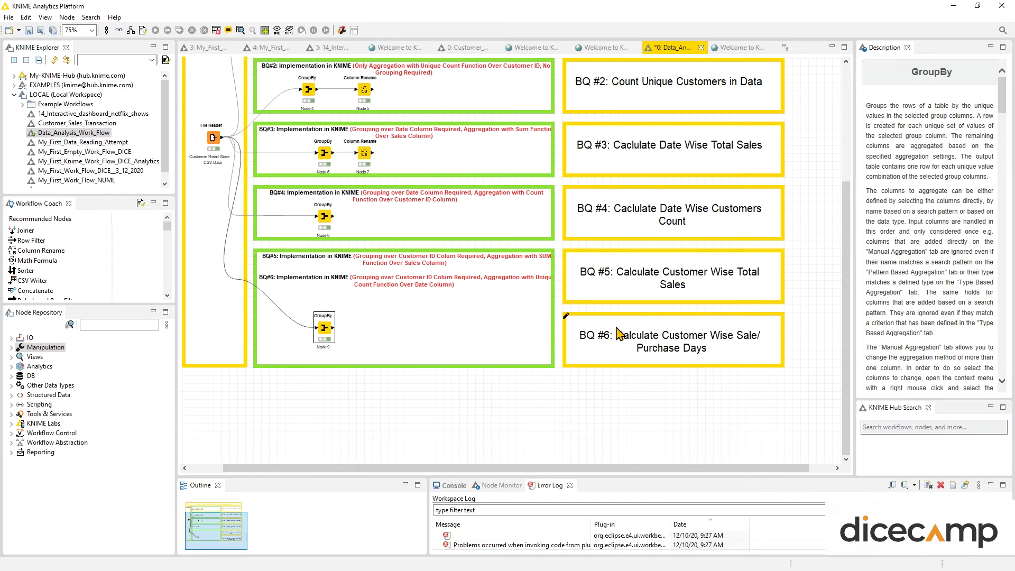
{"action": "double_click", "coordinate": [325, 329]}
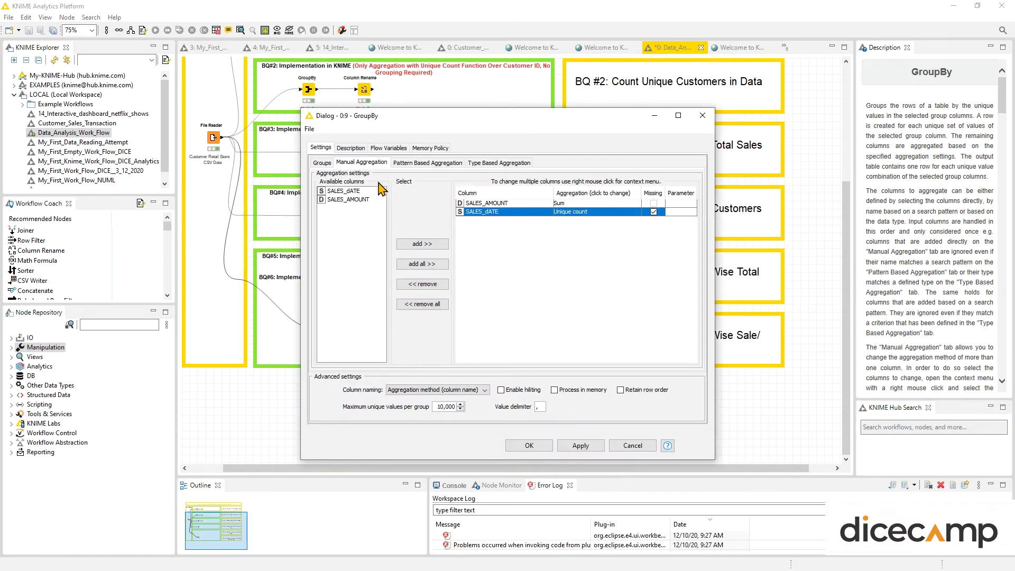
{"action": "left_click", "coordinate": [702, 115]}
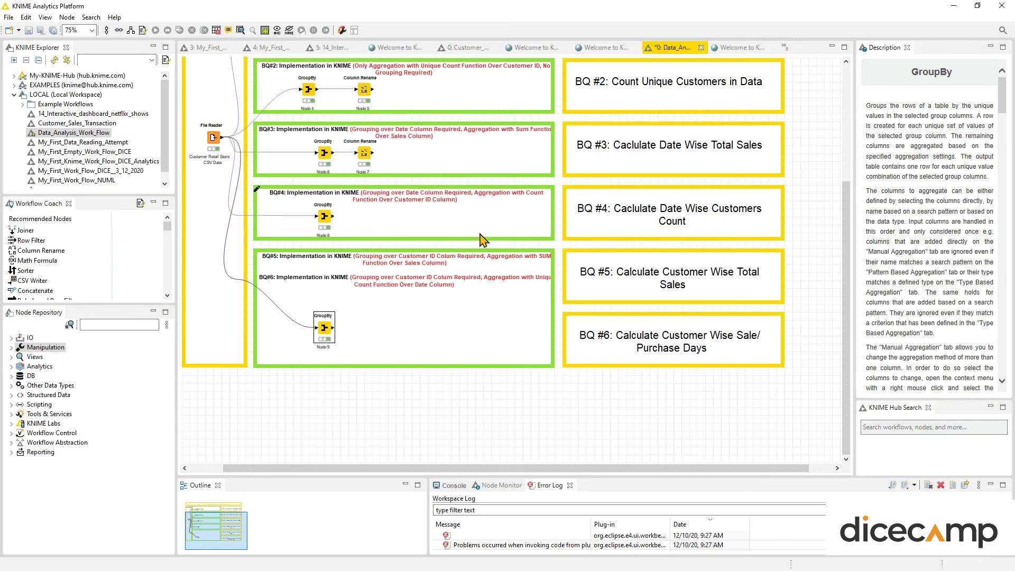
- Open the group table of the BQ#5/BQ#6 GroupBy node and widen its columns to show the full headers
{"action": "right_click", "coordinate": [328, 328]}
{"action": "left_click", "coordinate": [365, 324]}
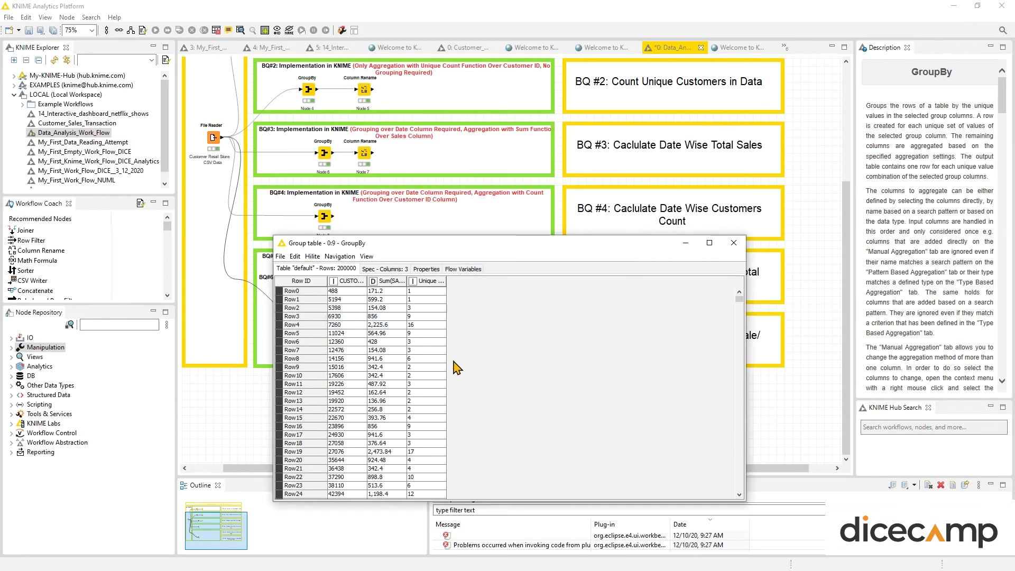
{"action": "left_click_drag", "start_coordinate": [446, 283], "coordinate": [518, 281]}
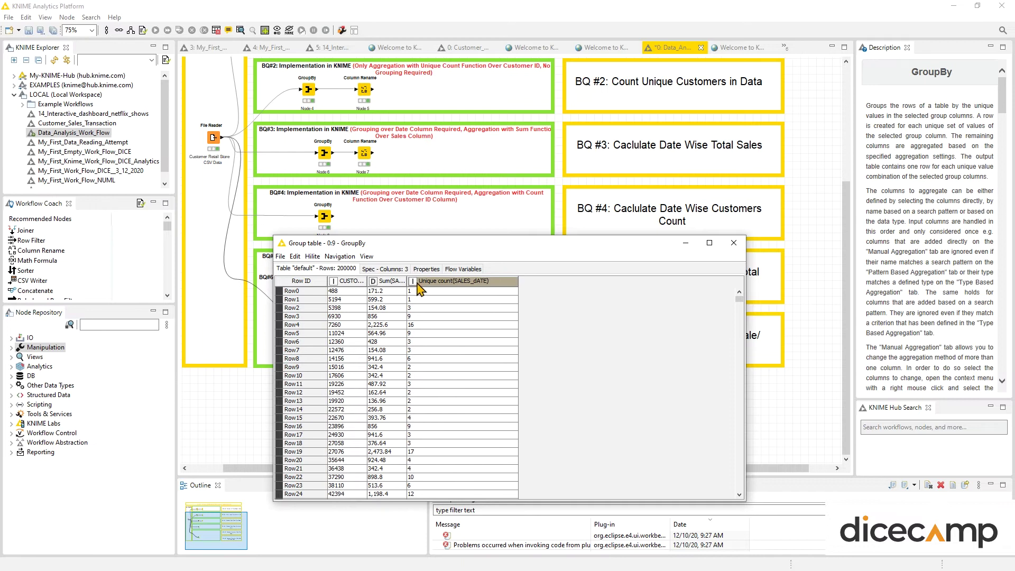
{"action": "left_click_drag", "start_coordinate": [407, 281], "coordinate": [474, 279]}
{"action": "left_click_drag", "start_coordinate": [368, 283], "coordinate": [400, 281]}
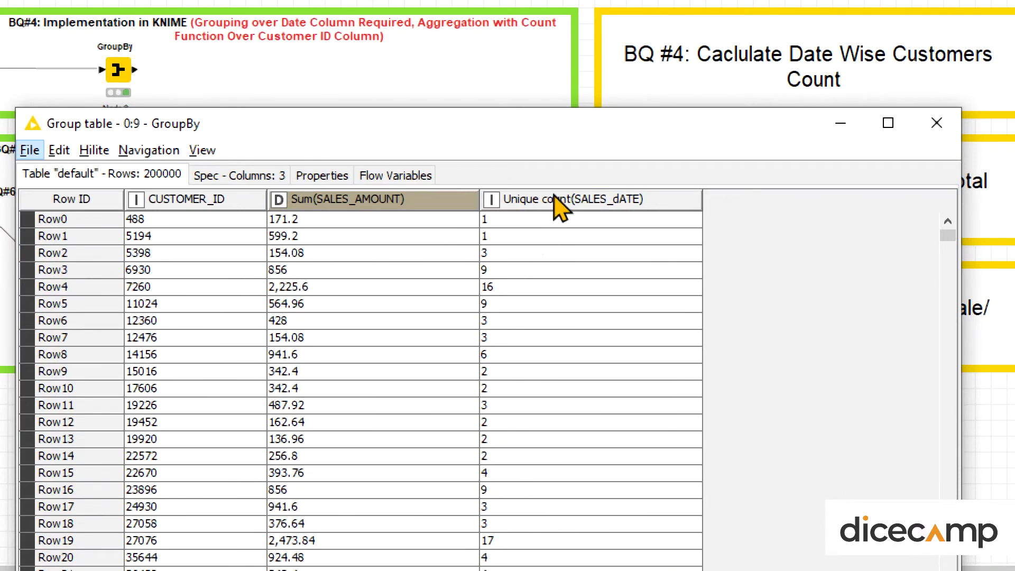
- Sort the group table by Unique count(SALES_dATE) descending and examine the top customers' sales amounts and purchase days
{"action": "left_click", "coordinate": [543, 281]}
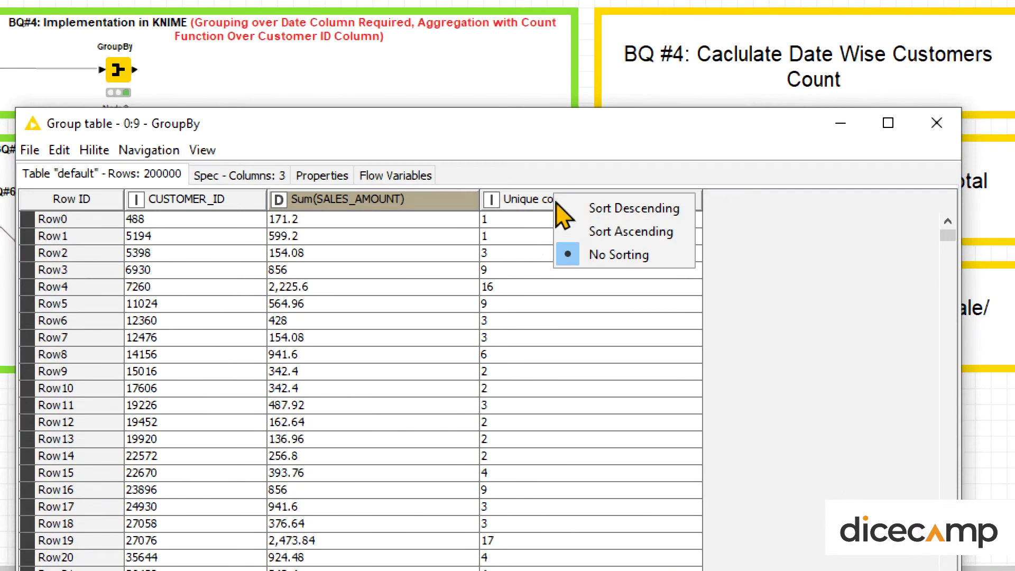
{"action": "left_click", "coordinate": [571, 209]}
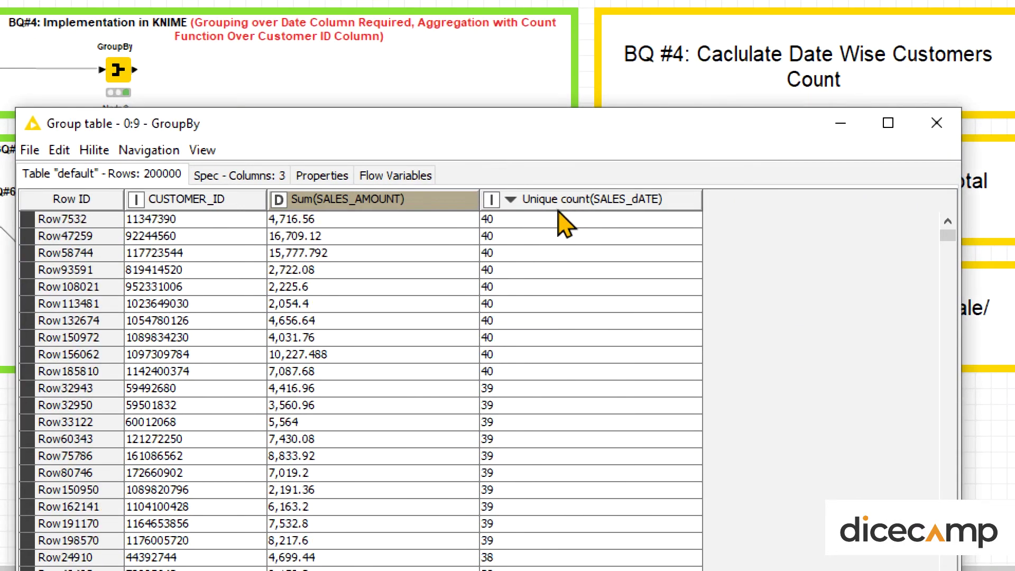
{"action": "left_click", "coordinate": [181, 219]}
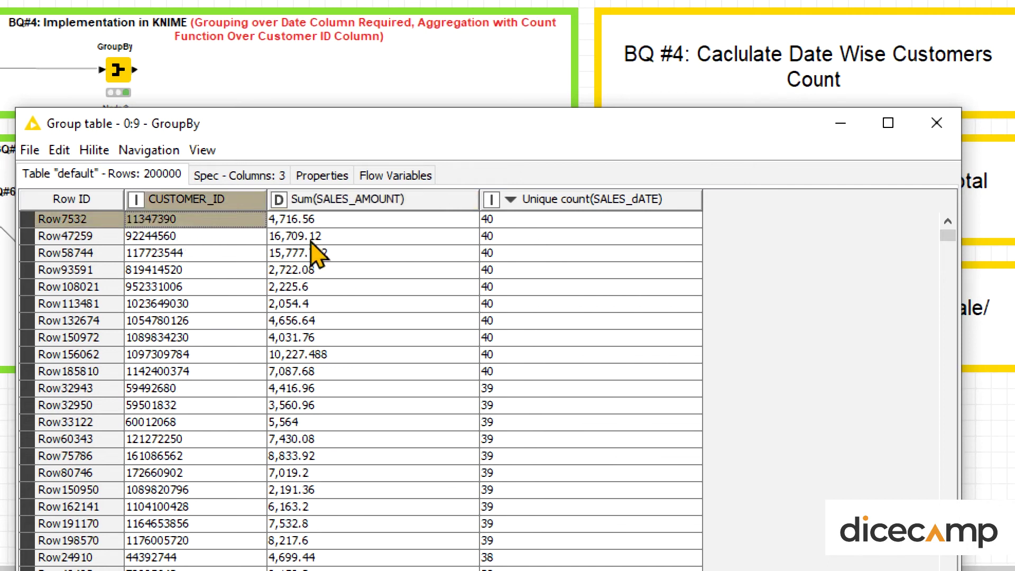
{"action": "left_click", "coordinate": [489, 222]}
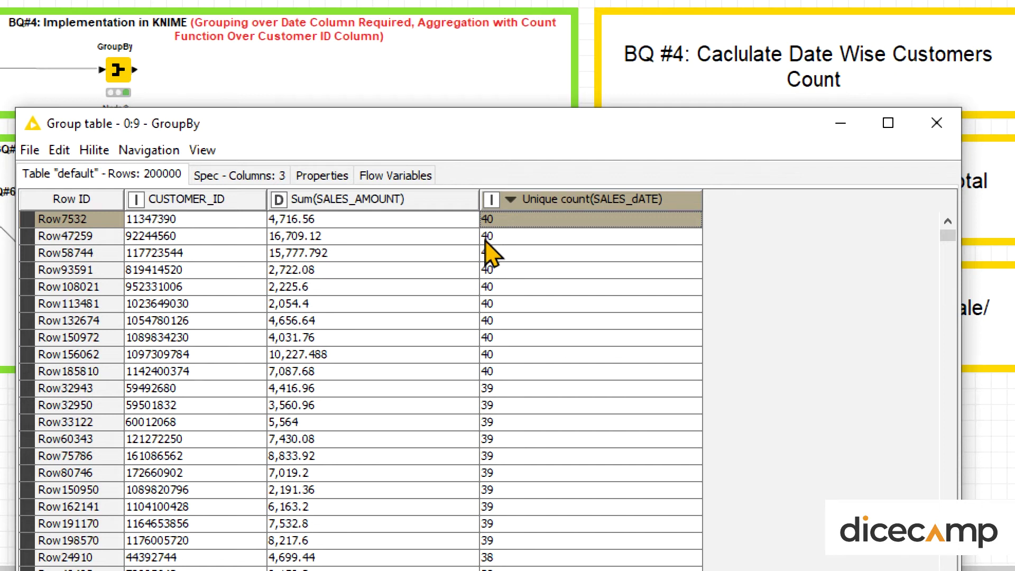
{"action": "left_click", "coordinate": [213, 220]}
{"action": "left_click", "coordinate": [279, 219]}
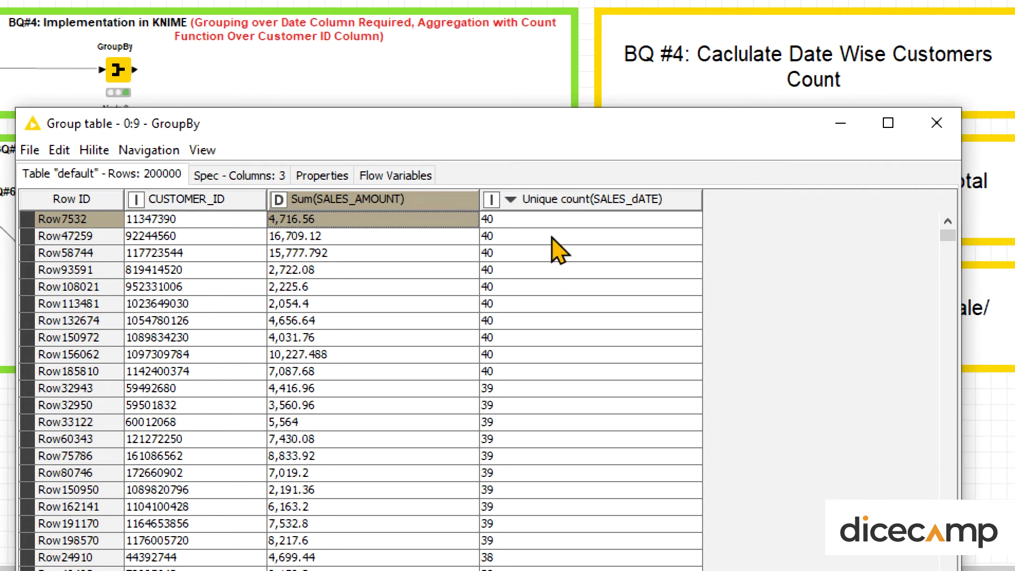
{"action": "left_click", "coordinate": [534, 226]}
{"action": "left_click", "coordinate": [535, 237]}
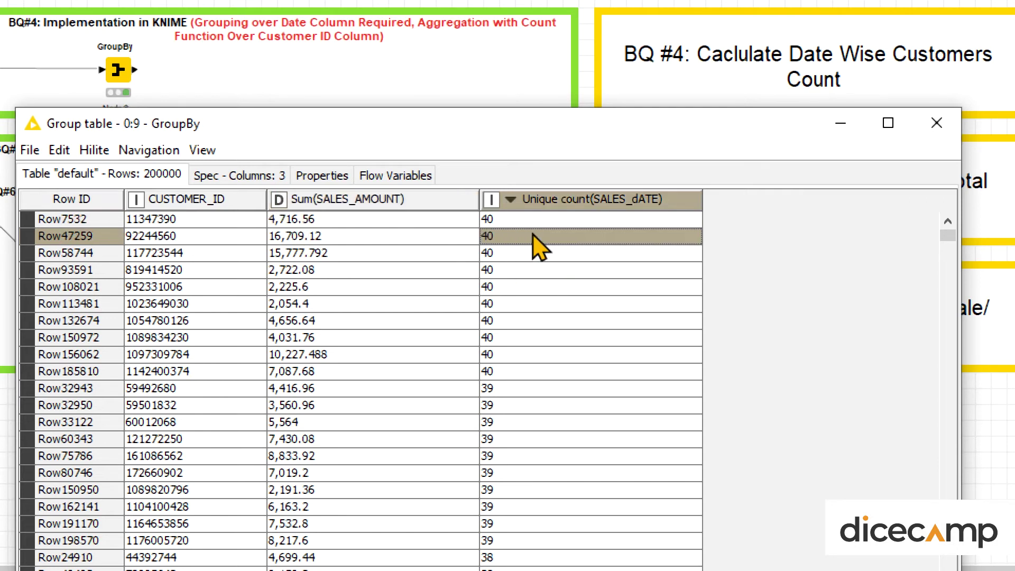
- Sort the group table by Unique count(SALES_dATE) ascending to view the customers with the fewest purchase days
{"action": "left_click", "coordinate": [557, 201]}
{"action": "left_click", "coordinate": [581, 227]}
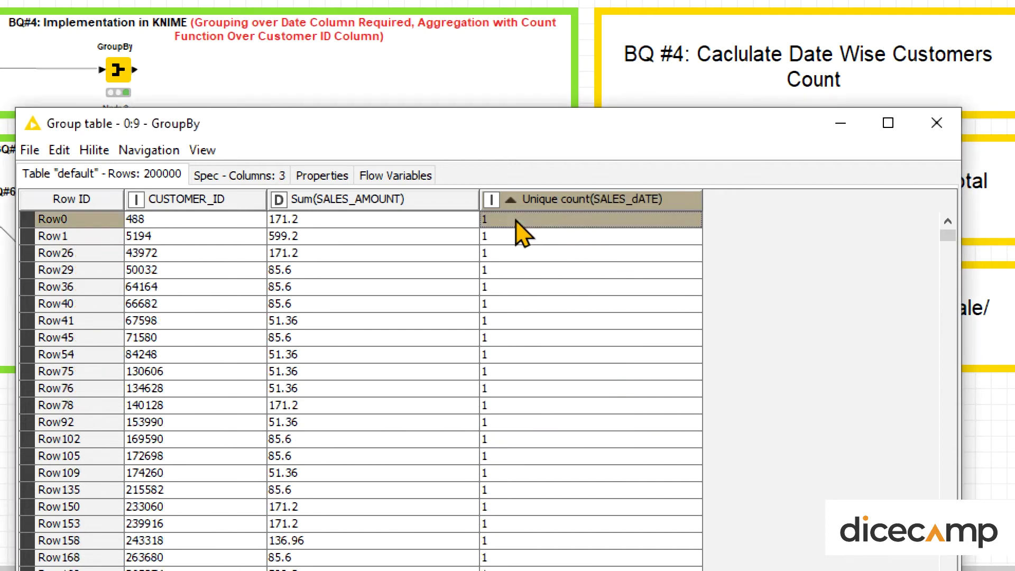
- Examine the Sum(SALES_AMOUNT) and Unique count(SALES_dATE) values of the first customers in the ascending group table
{"action": "left_click", "coordinate": [300, 218]}
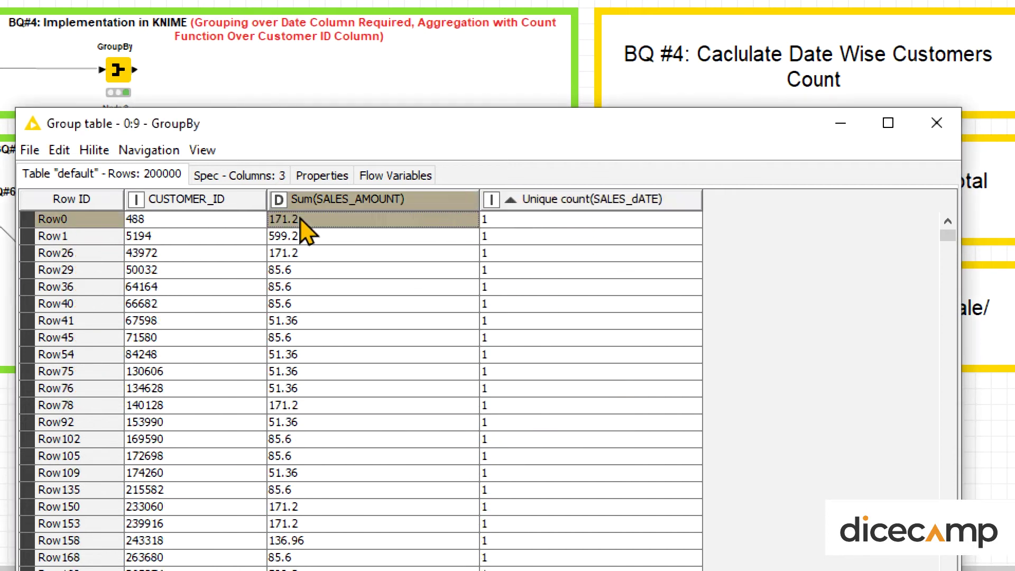
{"action": "left_click", "coordinate": [505, 223]}
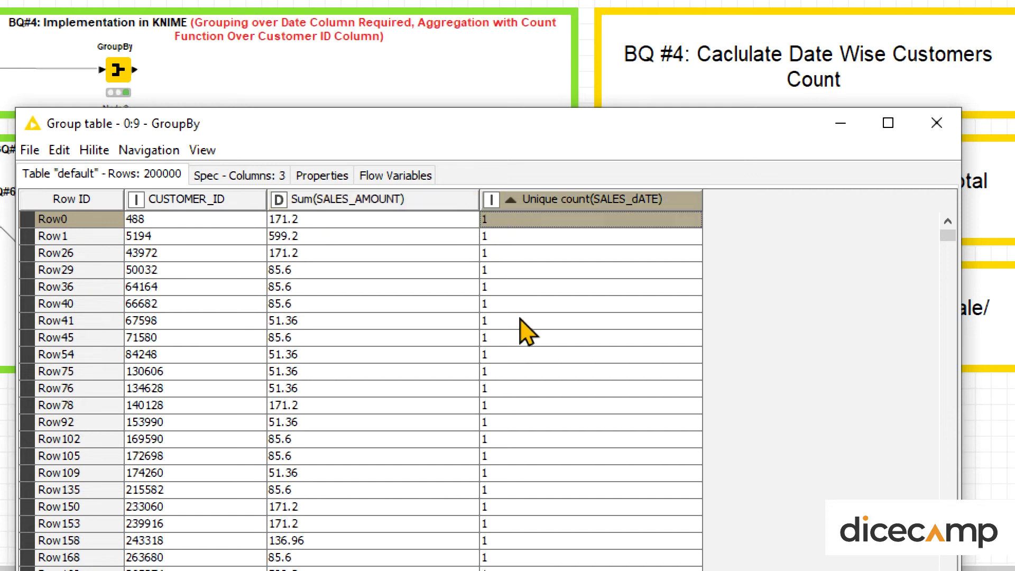
{"action": "scroll", "coordinate": [525, 328], "scroll_direction": "down", "scroll_amount": 14}
{"action": "scroll", "coordinate": [547, 343], "scroll_direction": "down", "scroll_amount": 12}
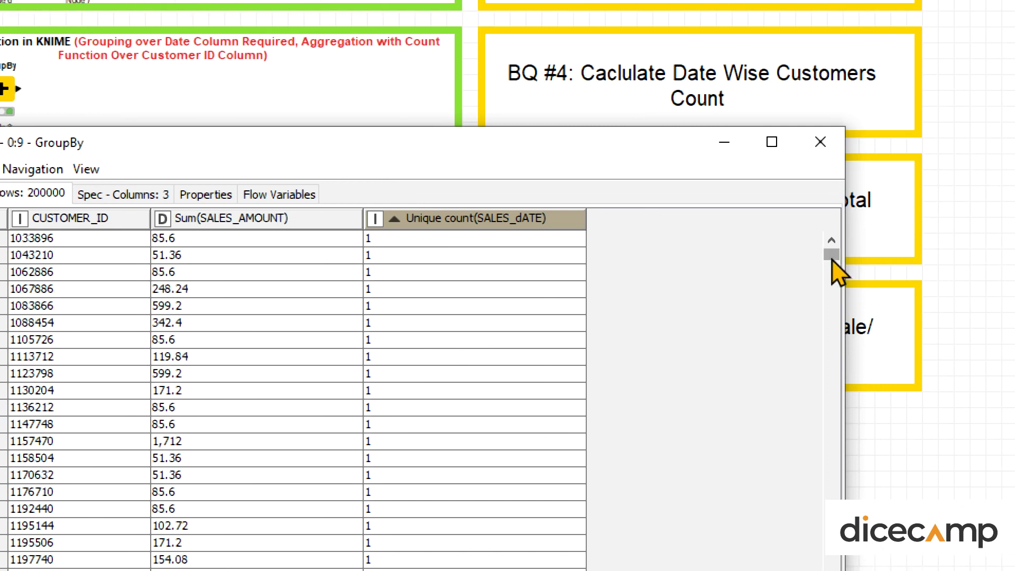
- Examine one customer's total sales and unique purchase days much further down the sorted group table, and close the table
{"action": "left_click_drag", "start_coordinate": [832, 260], "coordinate": [811, 549]}
{"action": "left_click", "coordinate": [104, 308]}
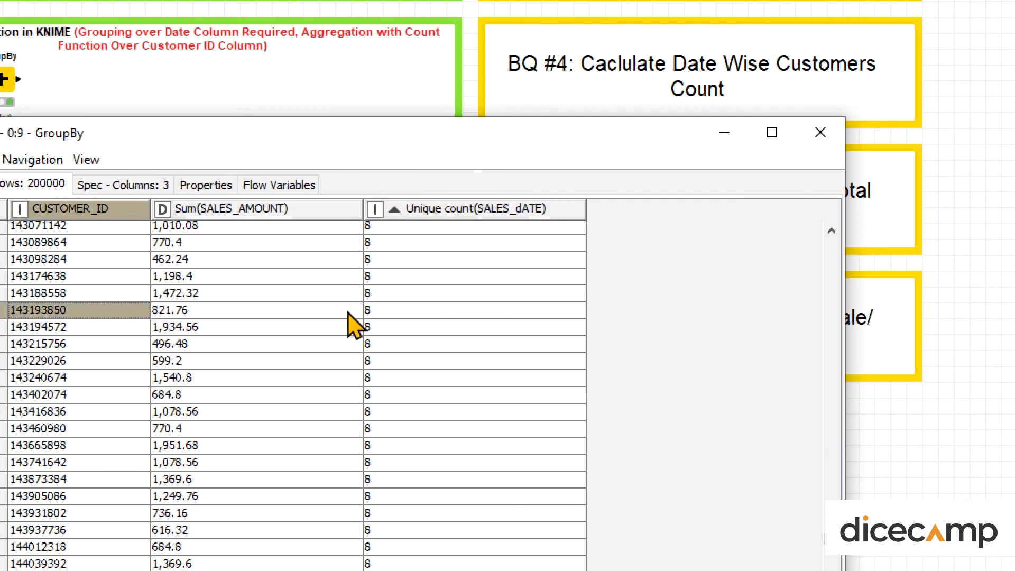
{"action": "left_click", "coordinate": [400, 311]}
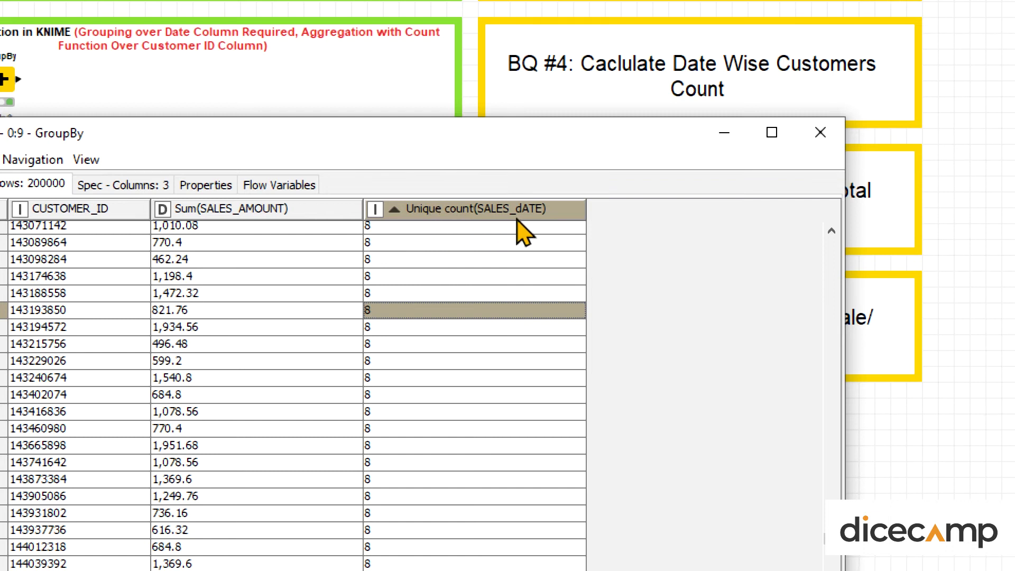
{"action": "left_click", "coordinate": [273, 304]}
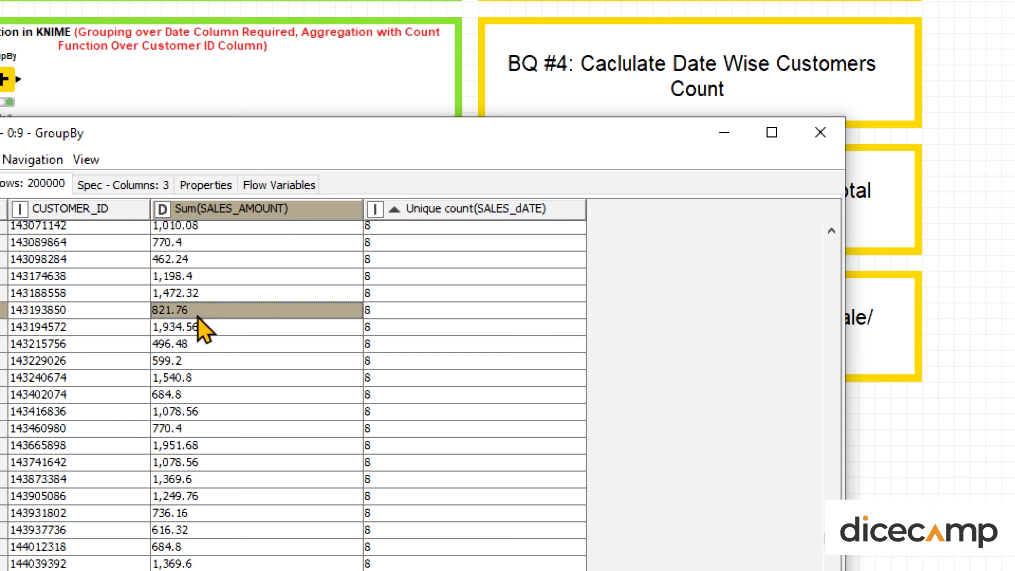
{"action": "left_click", "coordinate": [121, 313]}
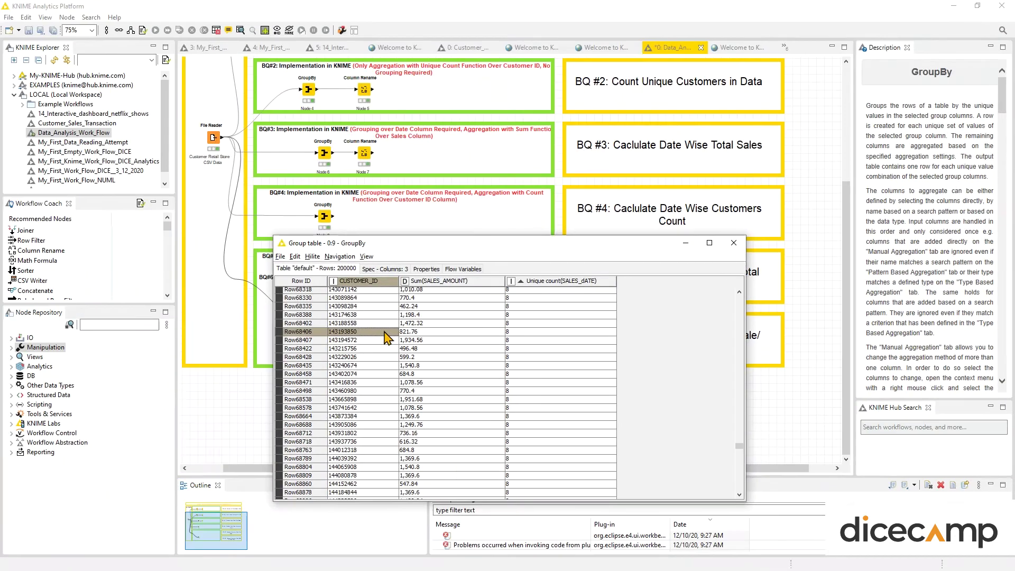
{"action": "left_click", "coordinate": [727, 247]}
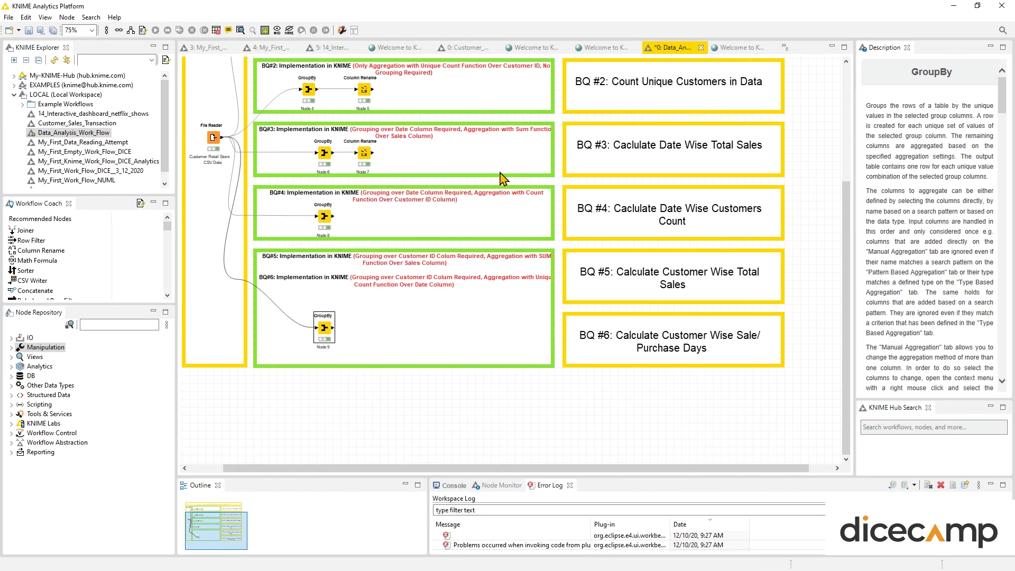
{"action": "scroll", "coordinate": [431, 159], "scroll_direction": "up", "scroll_amount": 3}
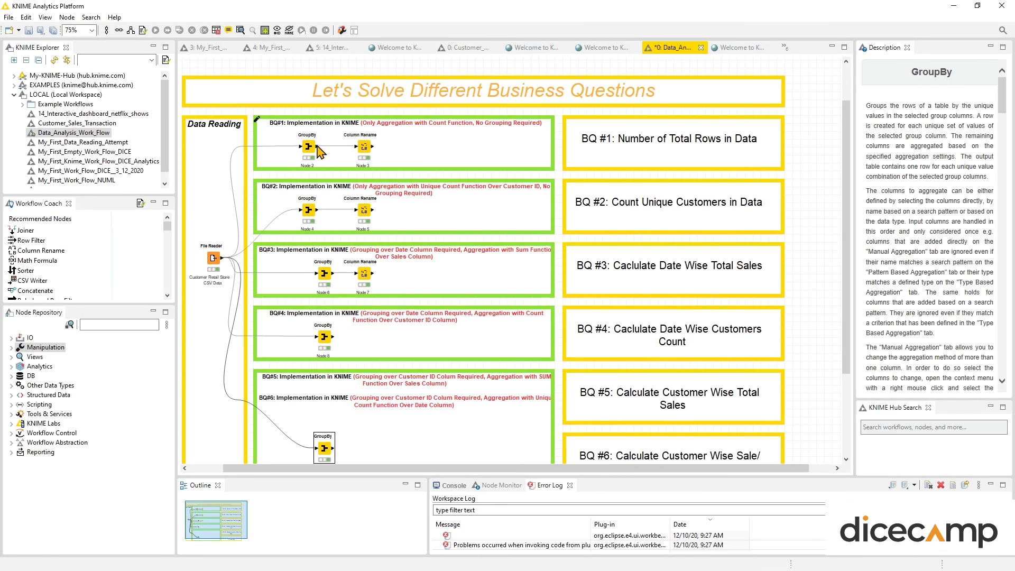
{"action": "scroll", "coordinate": [324, 340], "scroll_direction": "down", "scroll_amount": 3}
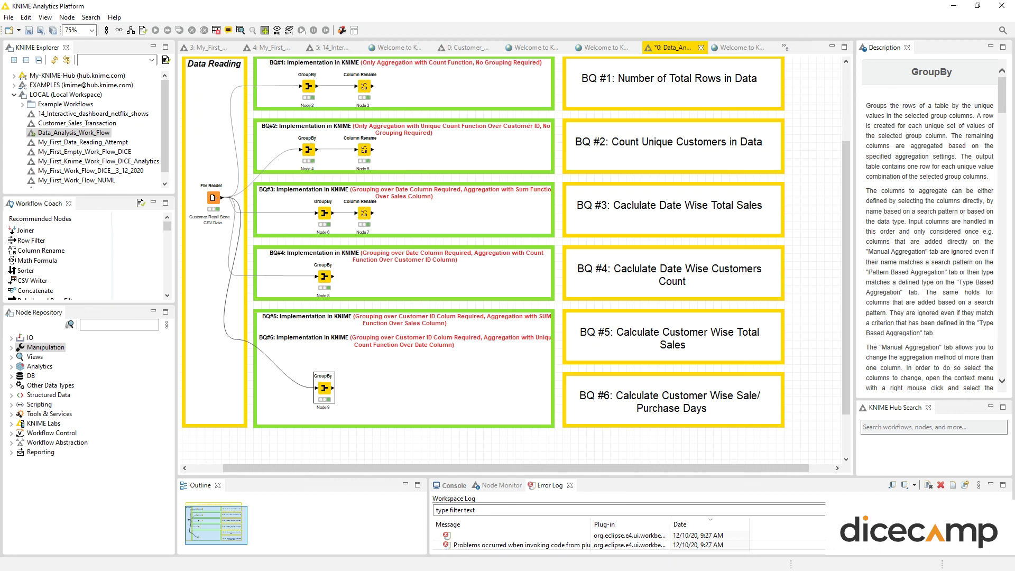
{"action": "scroll", "coordinate": [638, 427], "scroll_direction": "up", "scroll_amount": 3}
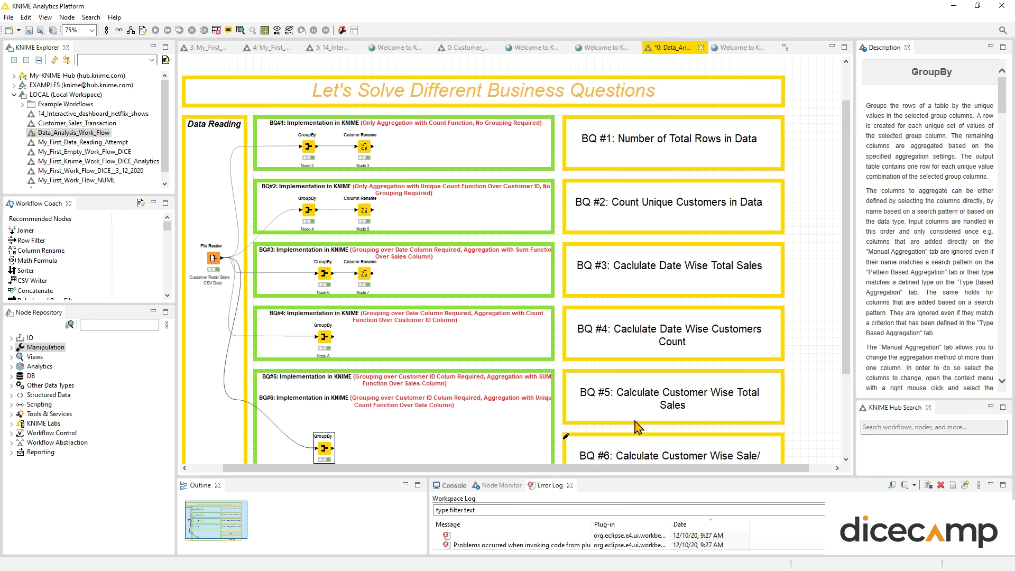
{"action": "scroll", "coordinate": [638, 427], "scroll_direction": "down", "scroll_amount": 3}
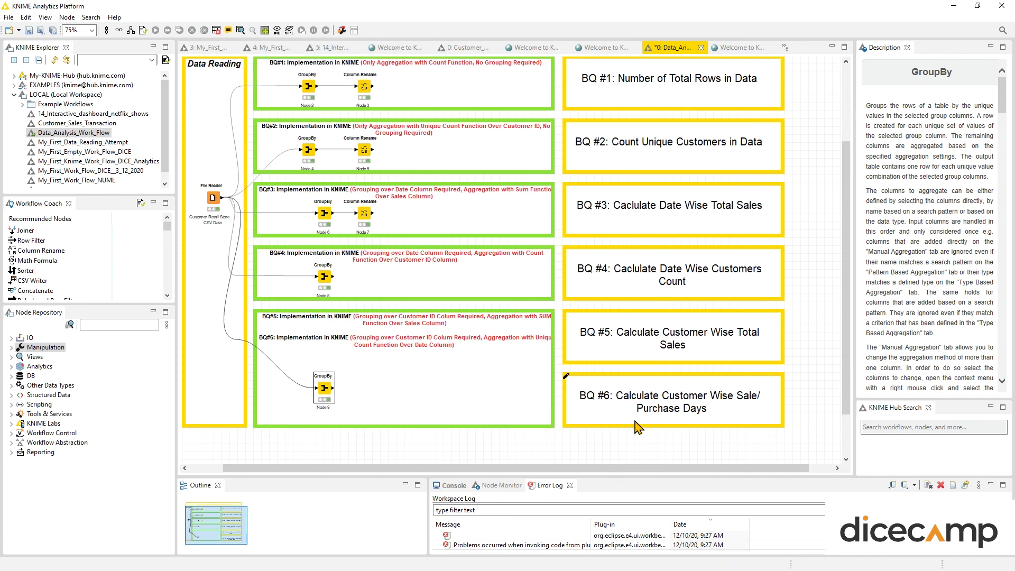